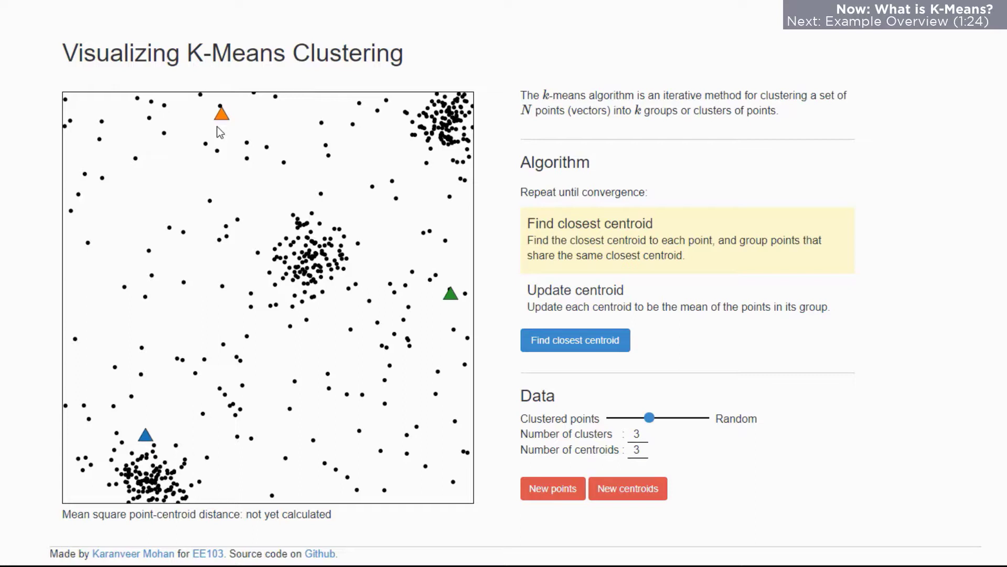
Step: Run five alternating assign and update-centroid iterations until the mean distance reaches 14224.08
left_click(540, 336)
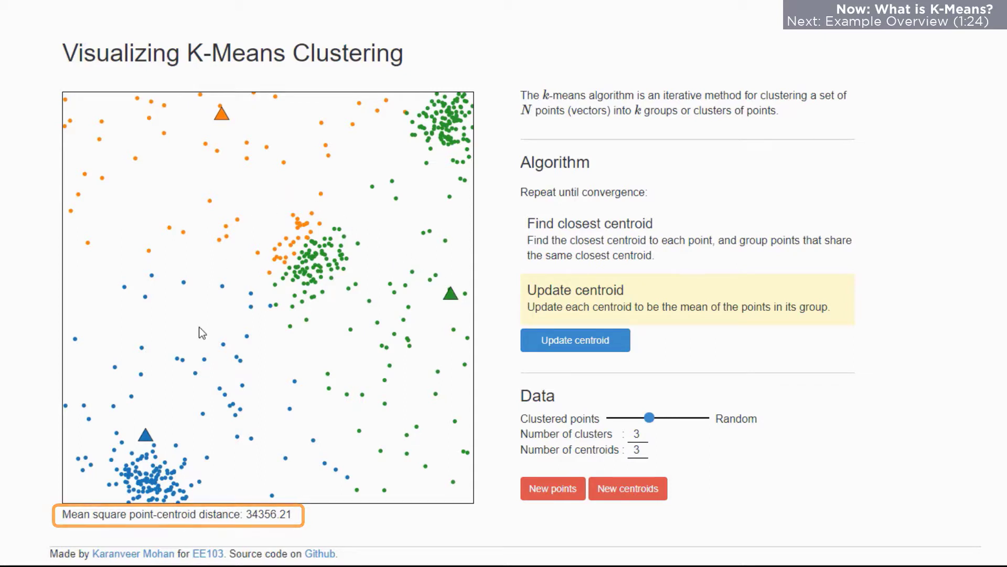
left_click(543, 342)
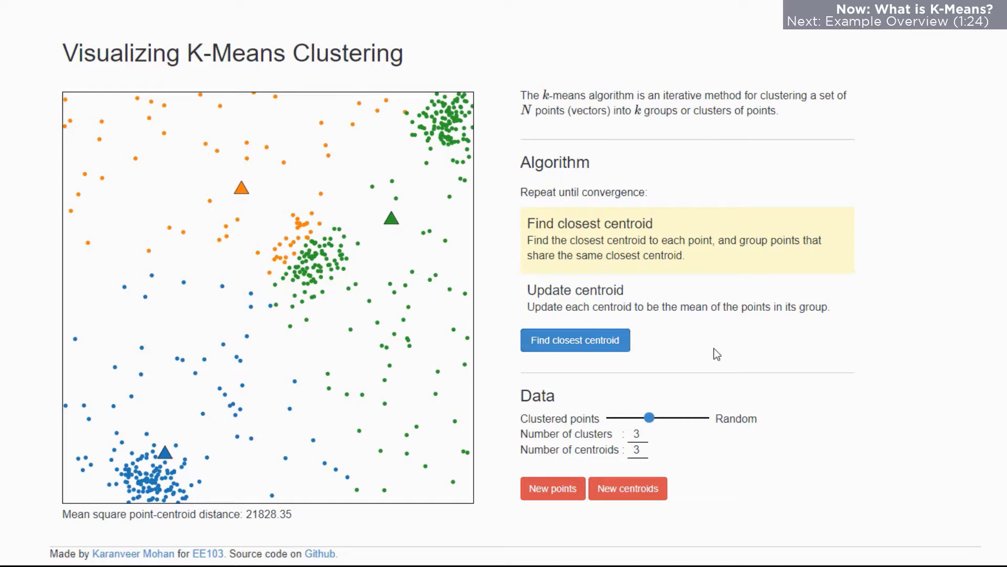
left_click(568, 342)
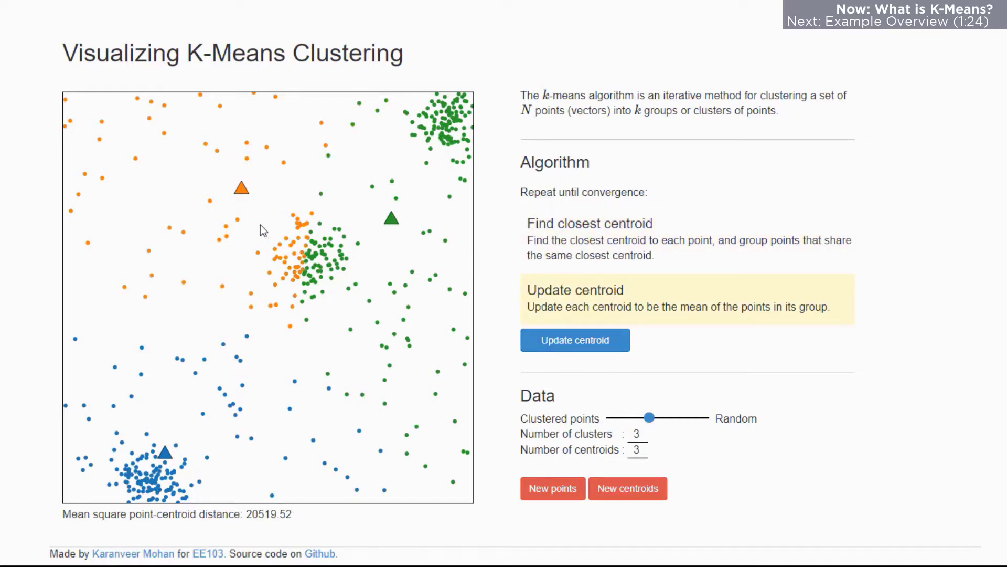
left_click(534, 340)
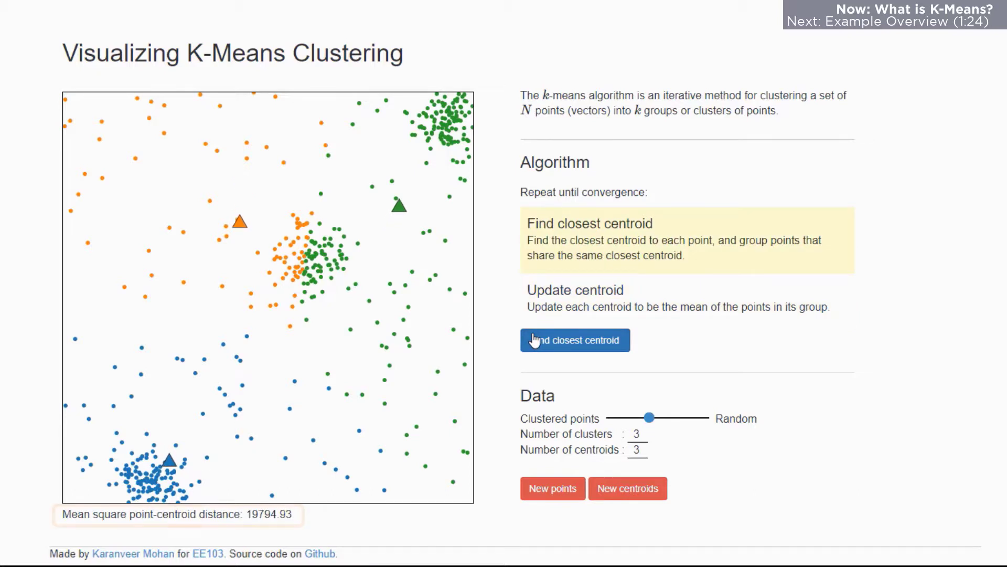
left_click(535, 340)
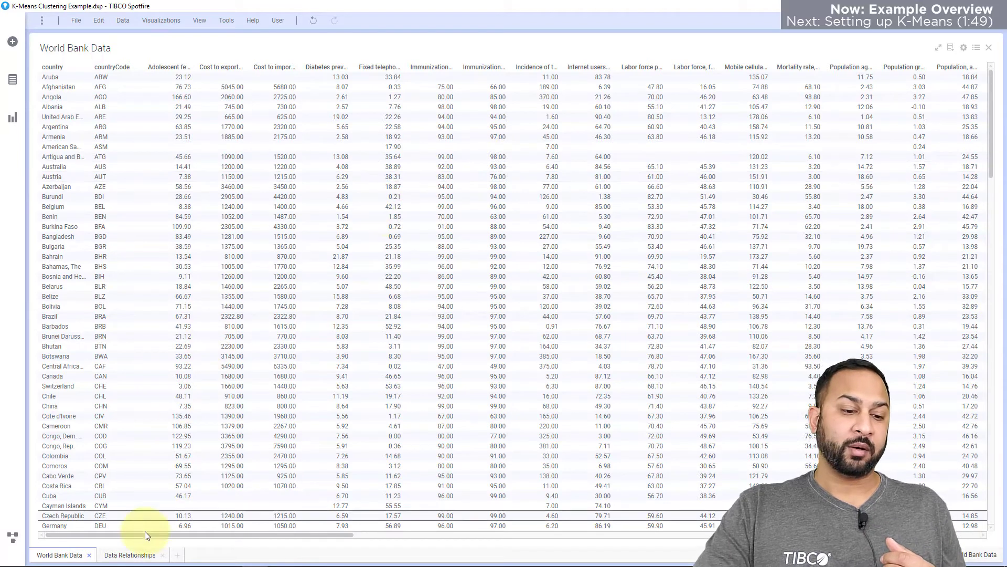
Step: Switch to the Data Relationships page and mark Djibouti, Comoros and a group of six countries
left_click(131, 554)
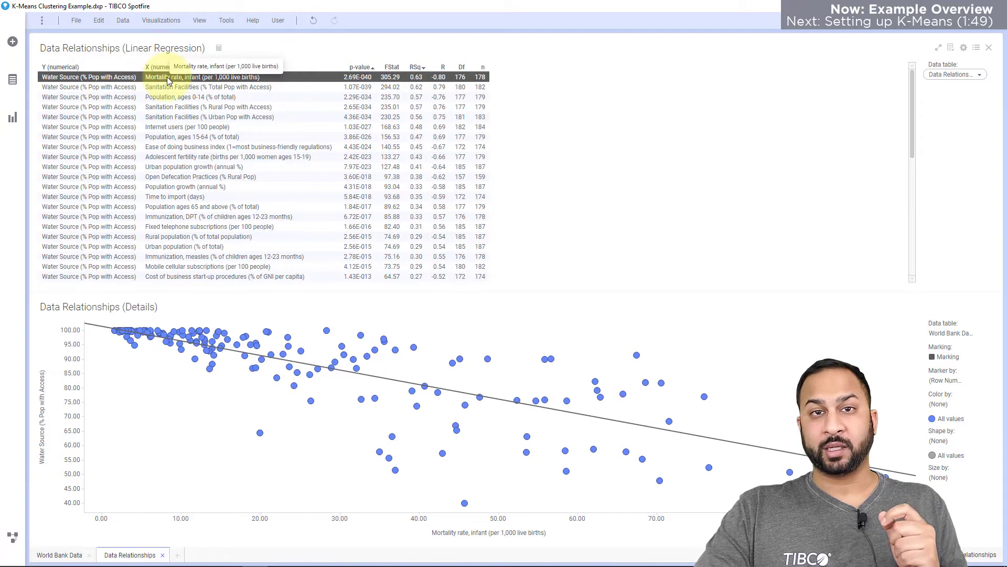
left_click(565, 373)
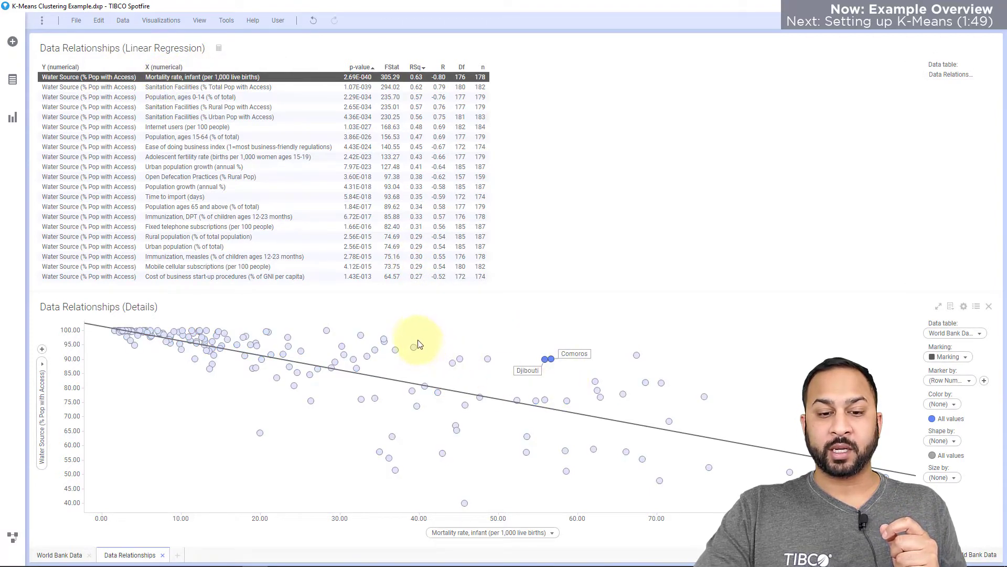
left_click_drag(417, 336, 358, 361)
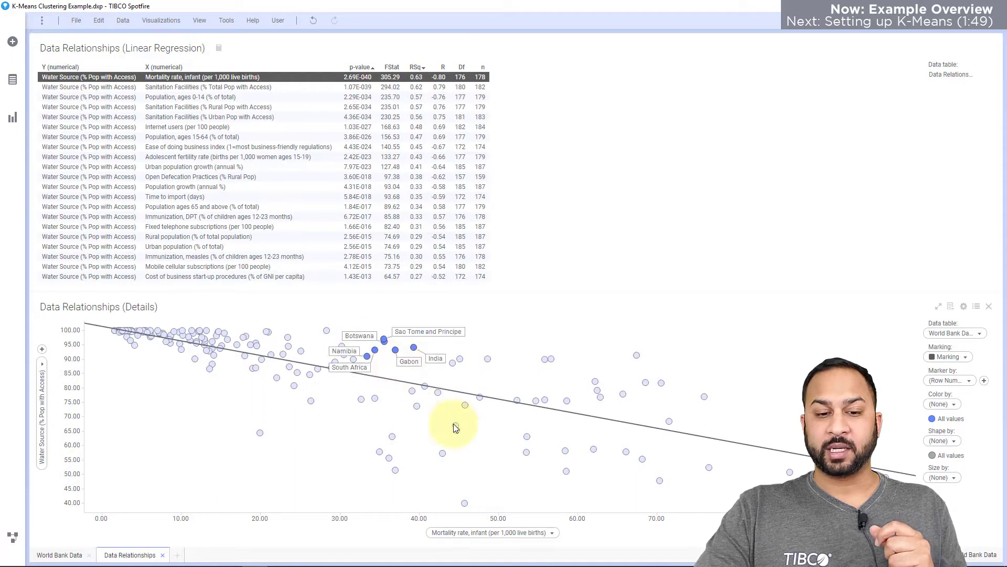
Step: Clear the marking, add a line chart below the scatter plot, and pick multiple y-axis columns
left_click(522, 341)
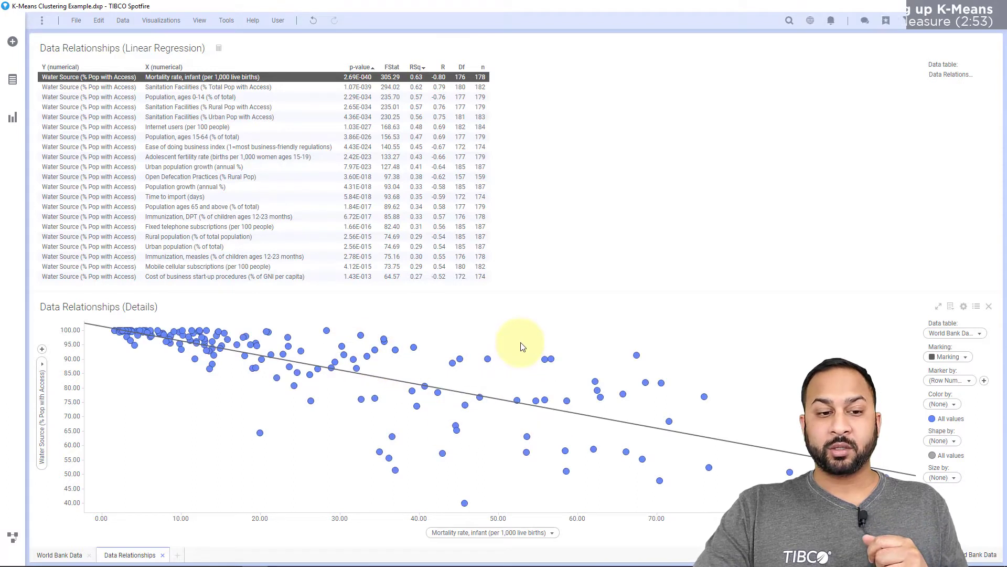
left_click(13, 117)
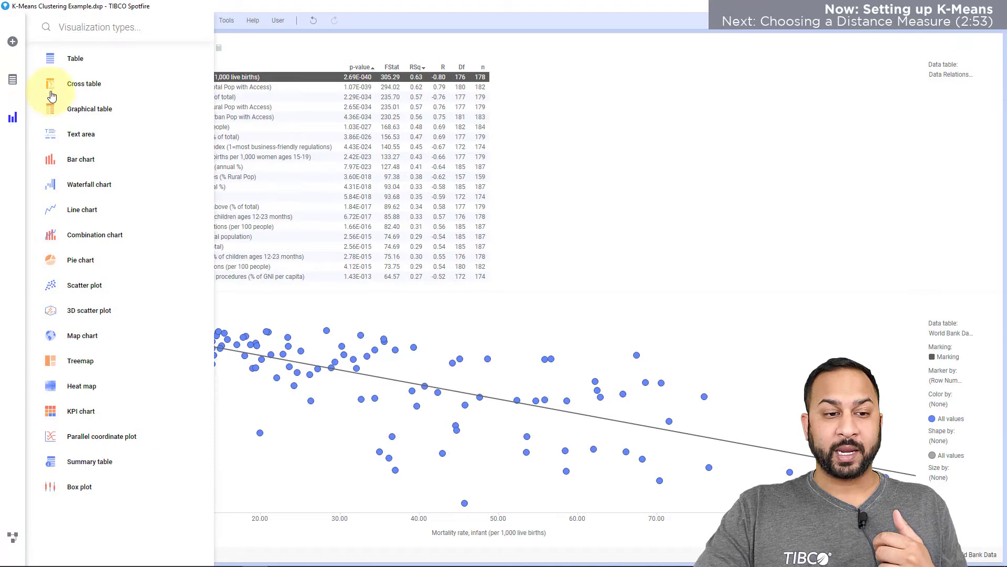
left_click_drag(96, 211, 657, 444)
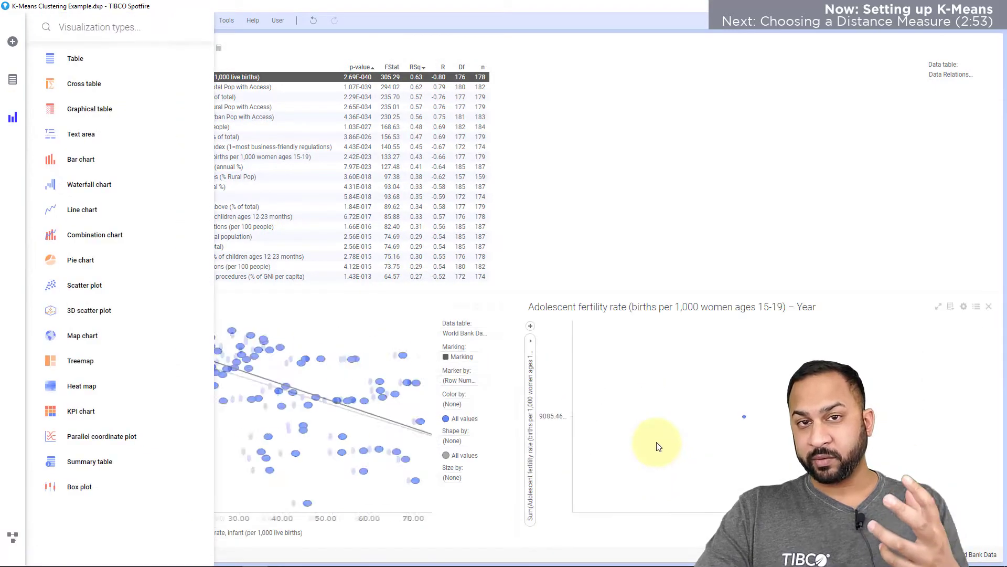
left_click(532, 354)
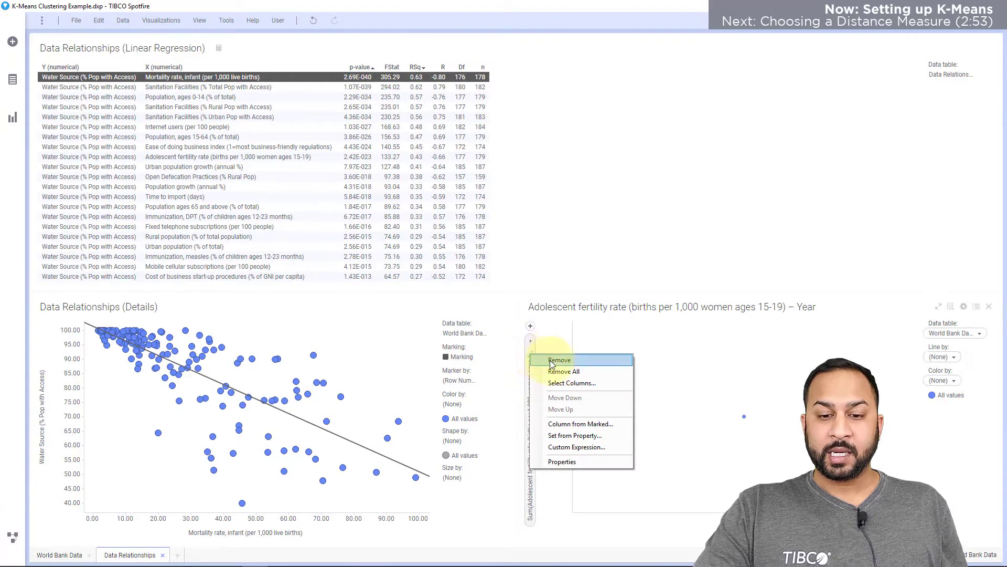
left_click(560, 389)
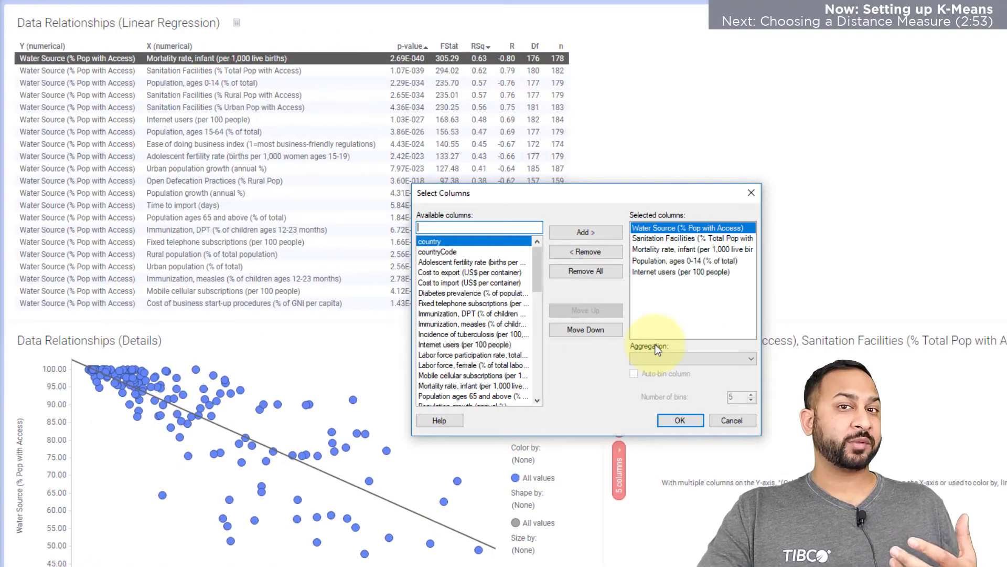
Step: Apply the five indicator columns and put (Column Names) on the line chart's x-axis
left_click(671, 418)
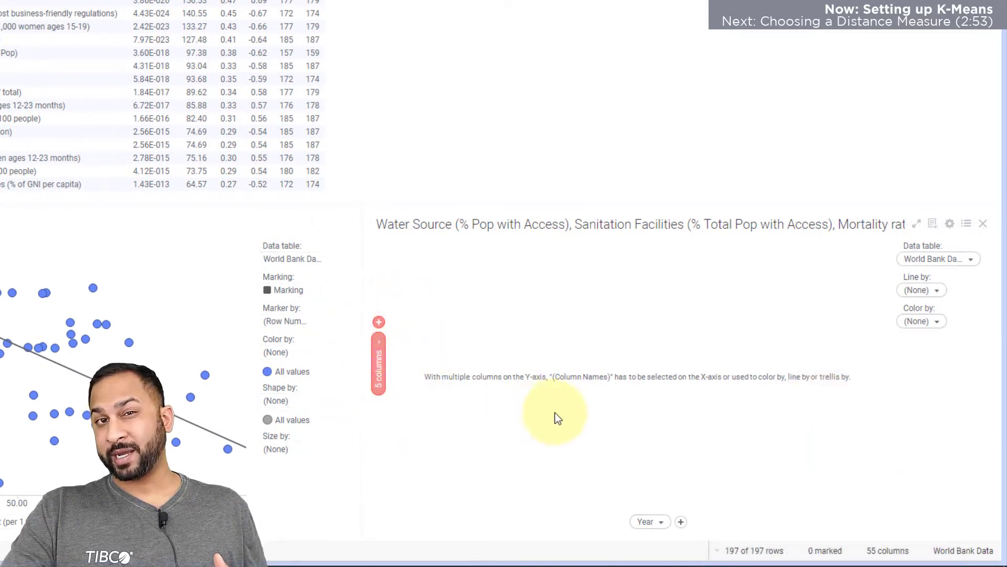
left_click(652, 521)
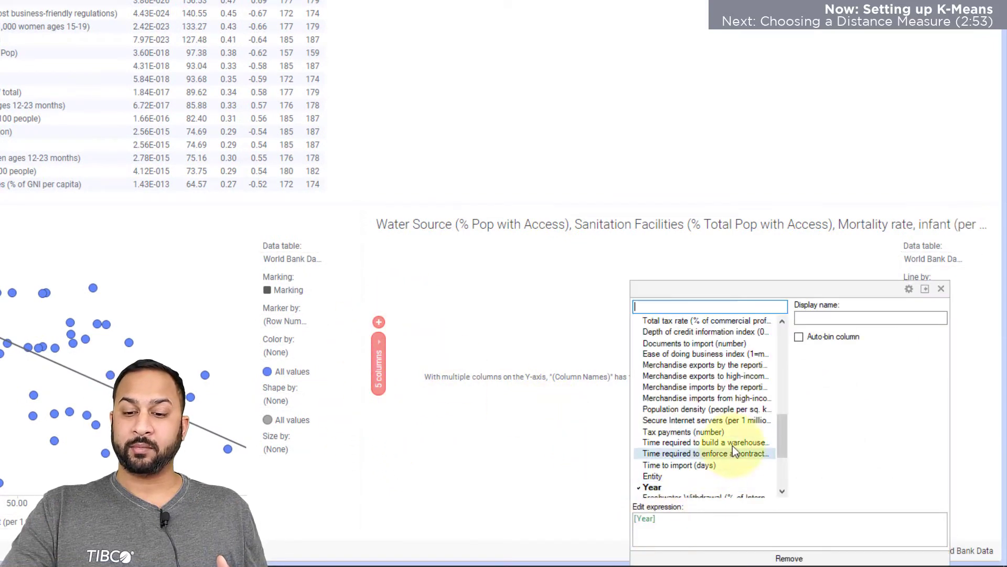
scroll(774, 438, "up", 15)
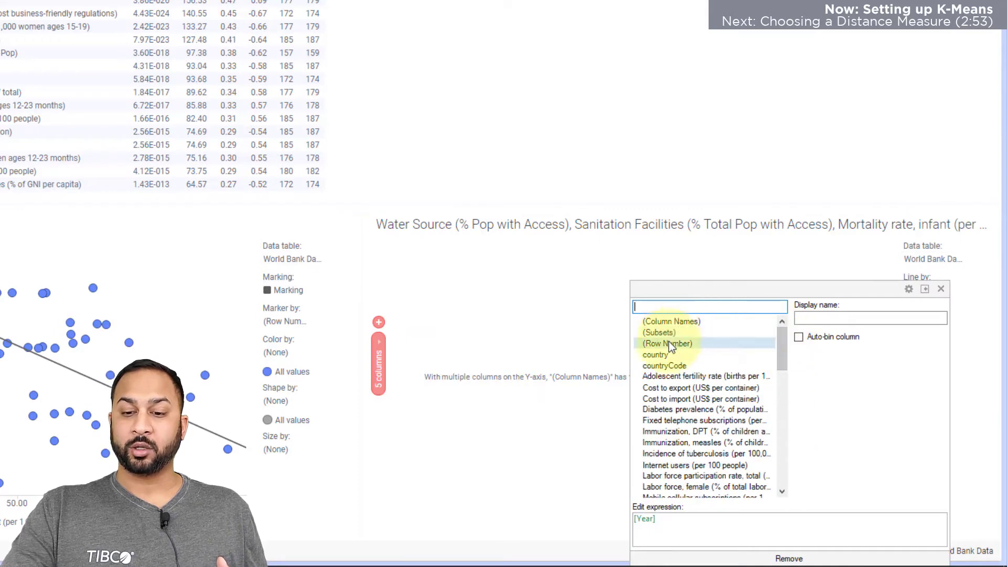
left_click(674, 321)
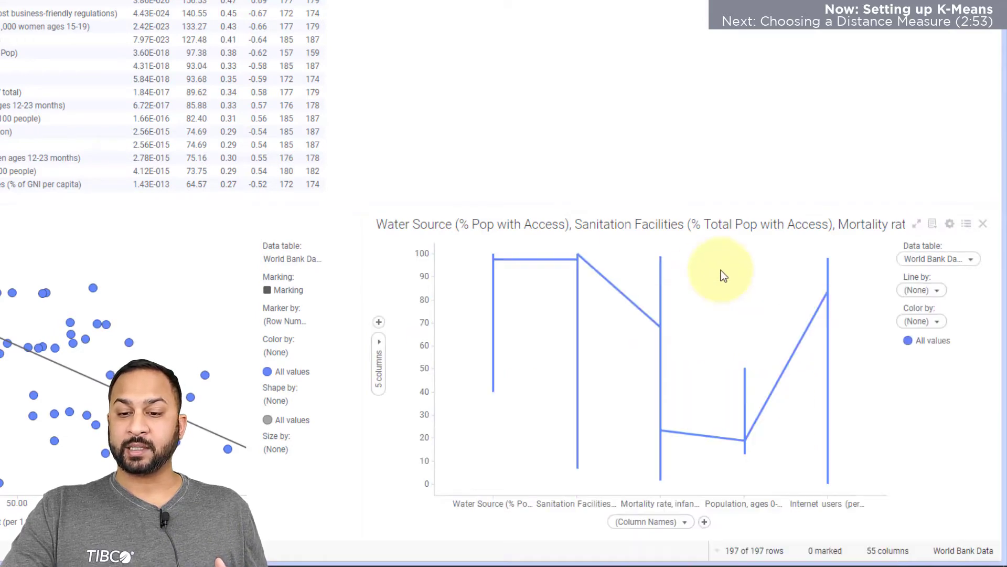
Step: Draw one line per country, then mark a single country's line
left_click(914, 290)
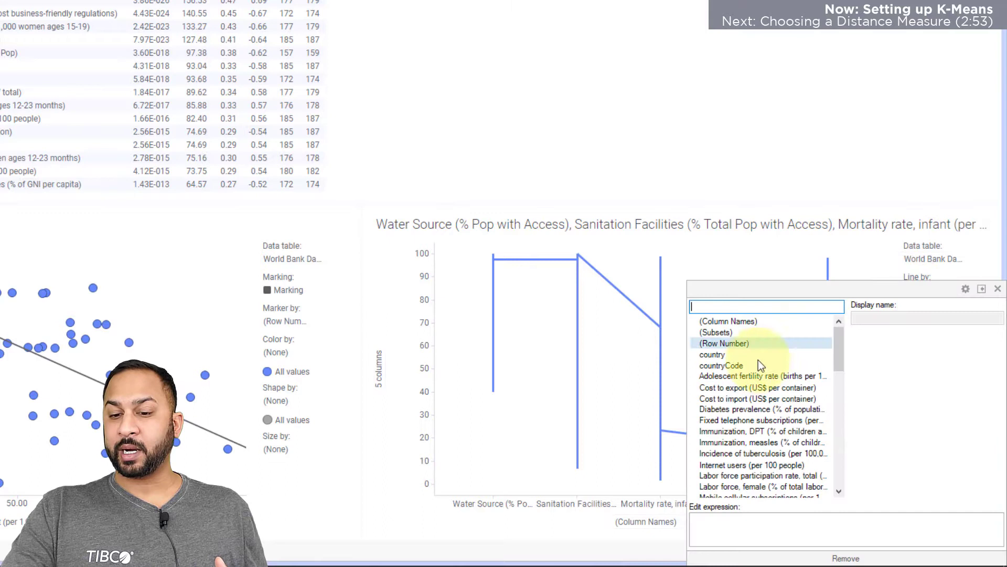
left_click(724, 355)
left_click(697, 262)
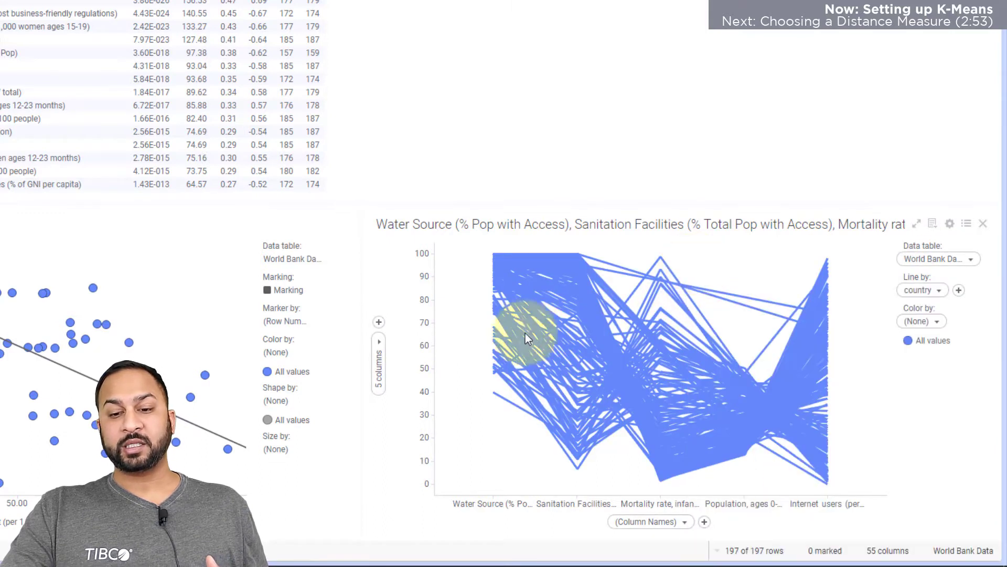
left_click(589, 369)
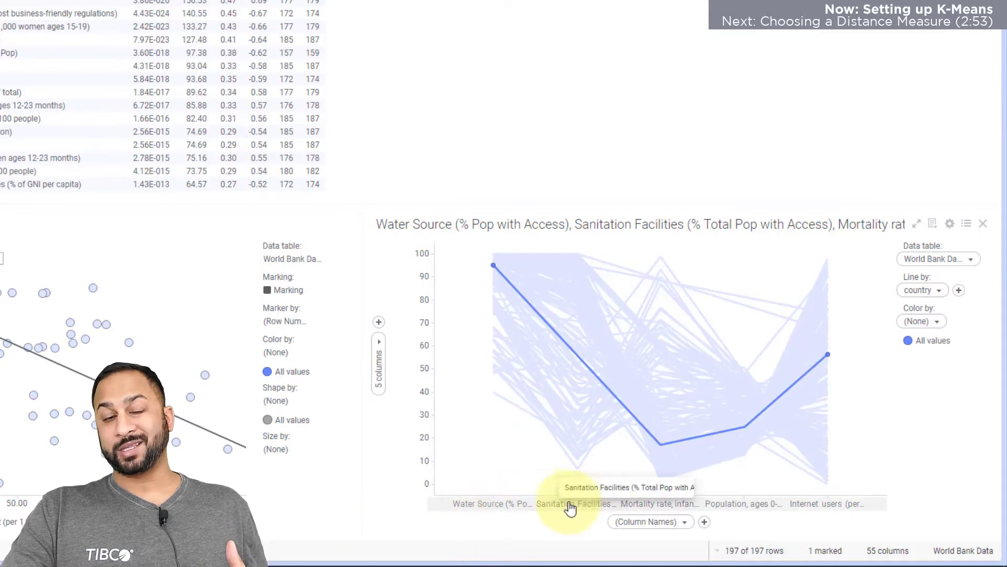
Step: Clear the marked line and launch K-means clustering from the line chart's context menu
left_click(726, 270)
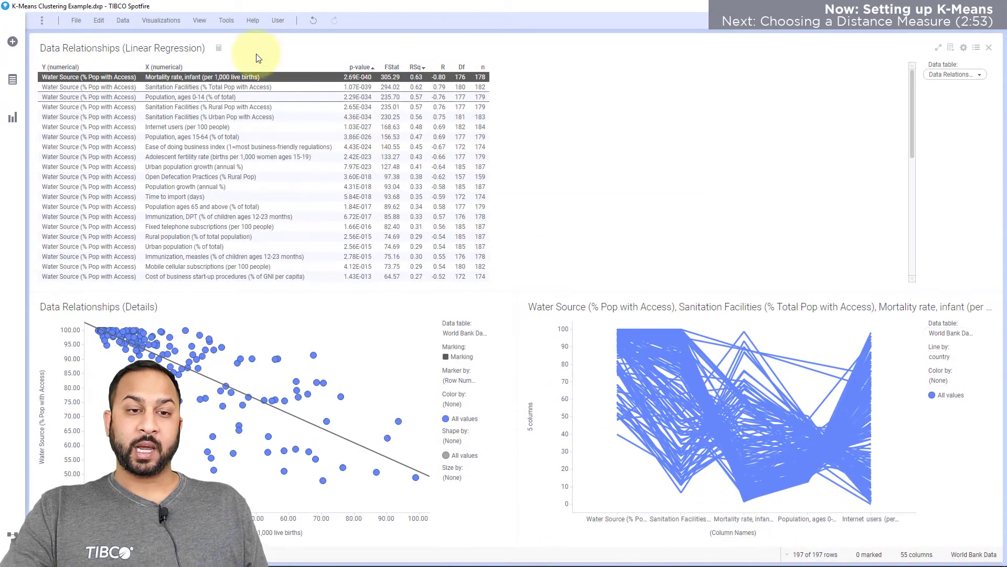
left_click(224, 21)
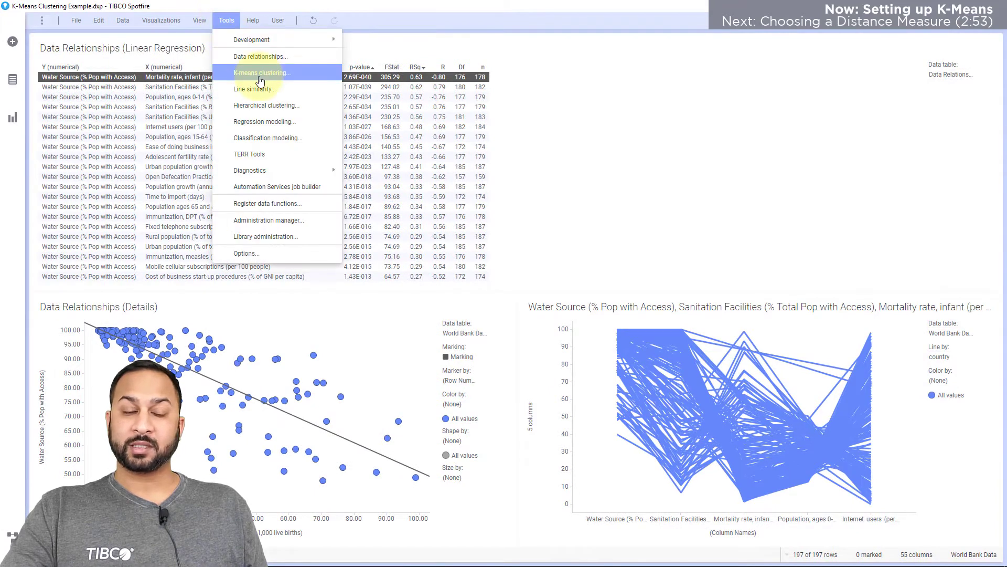
left_click(792, 281)
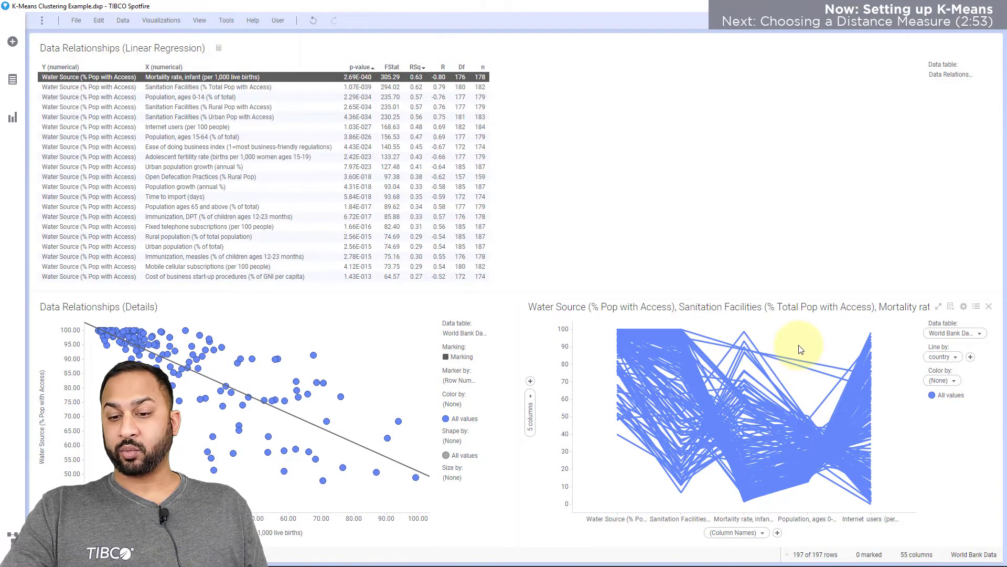
right_click(798, 315)
left_click(844, 399)
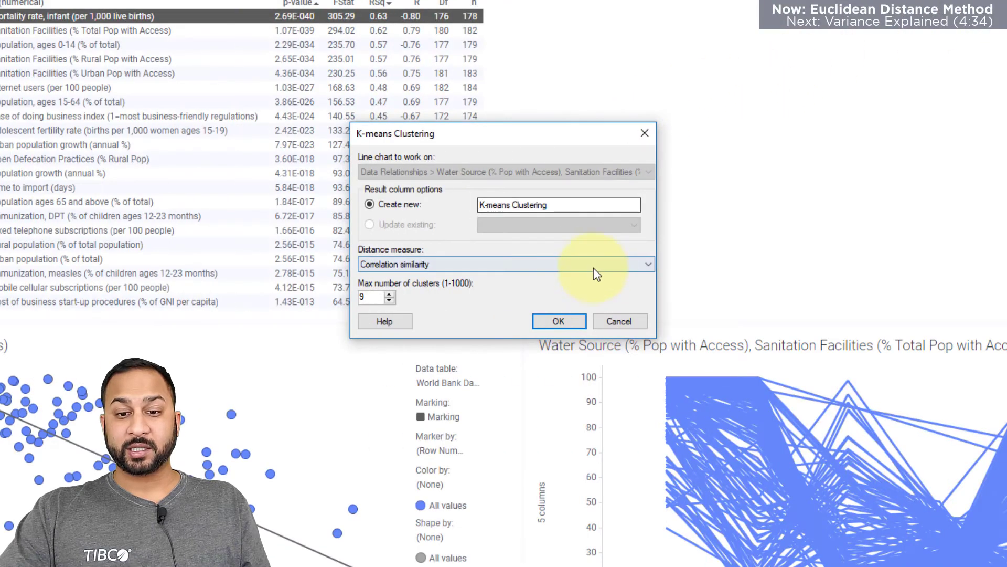
Step: Run K-means with Euclidean distance and a maximum of 5 clusters
left_click(595, 265)
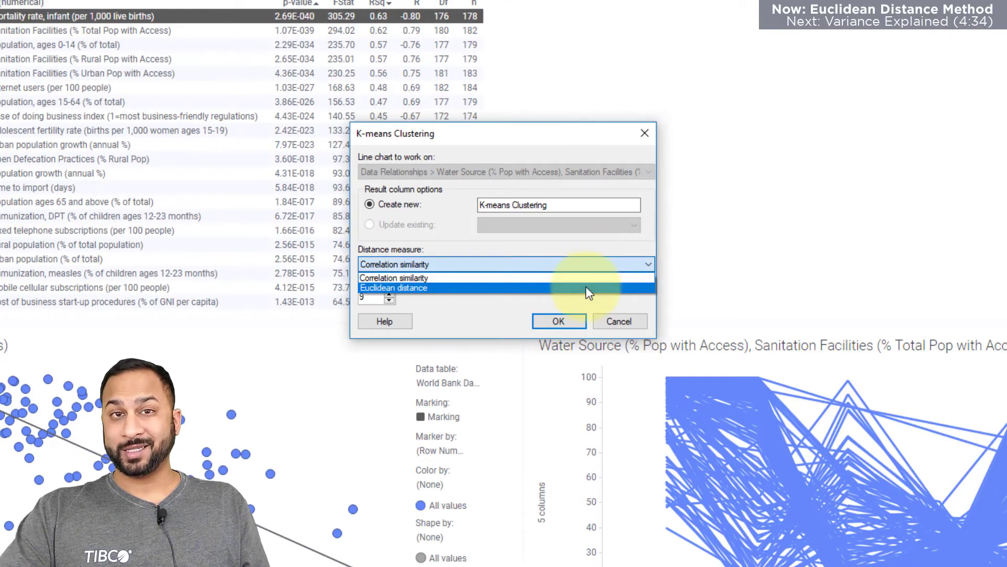
left_click(589, 289)
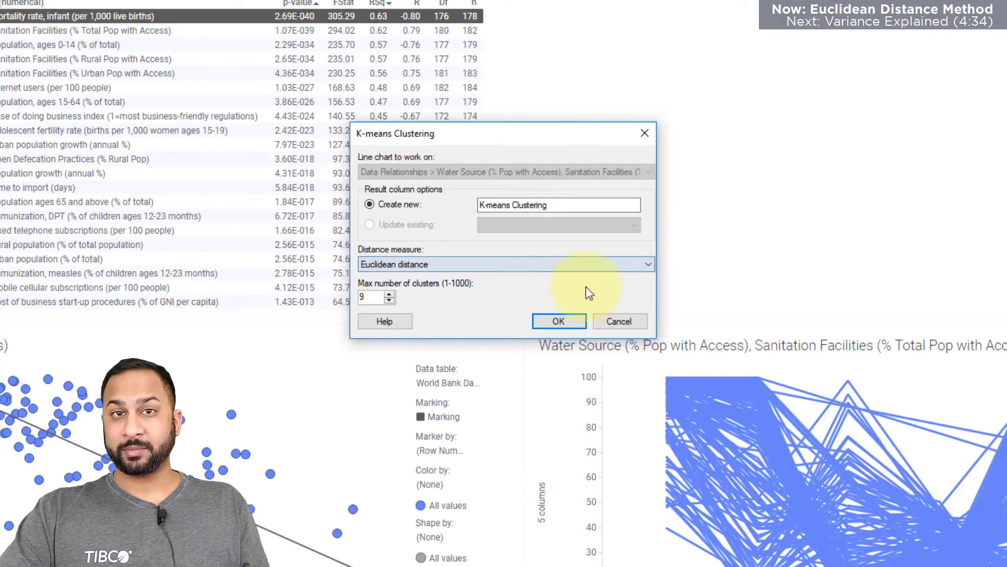
left_click(389, 301)
left_click(389, 301)
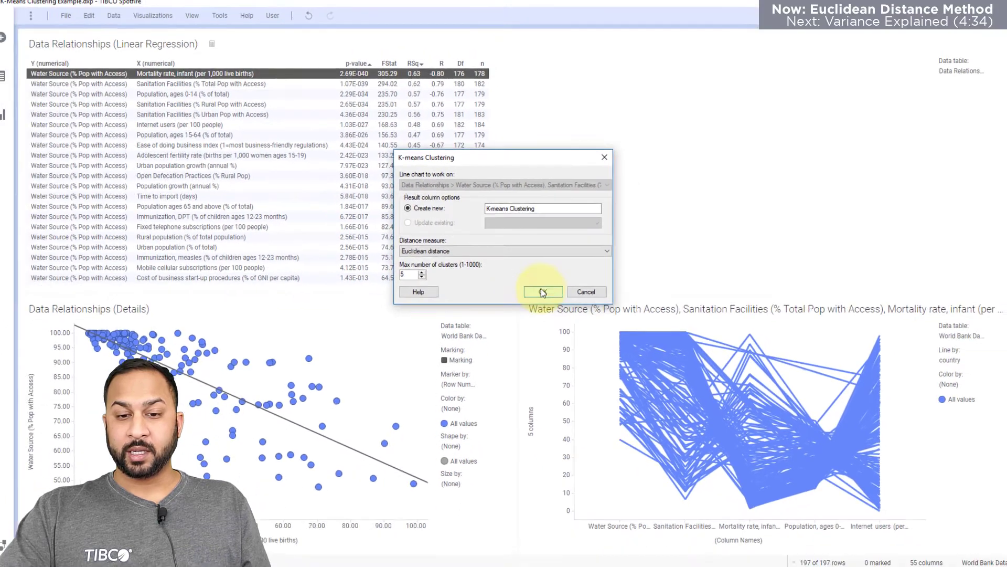
left_click(559, 322)
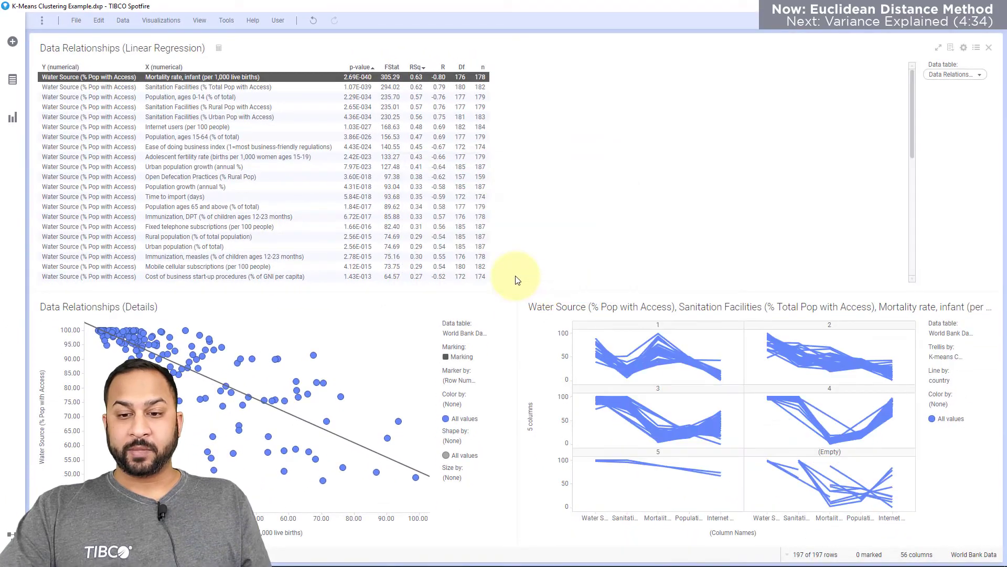
Step: Add a map chart at top right and colour the map, line chart and scatter plot by K-means Clustering
left_click(11, 119)
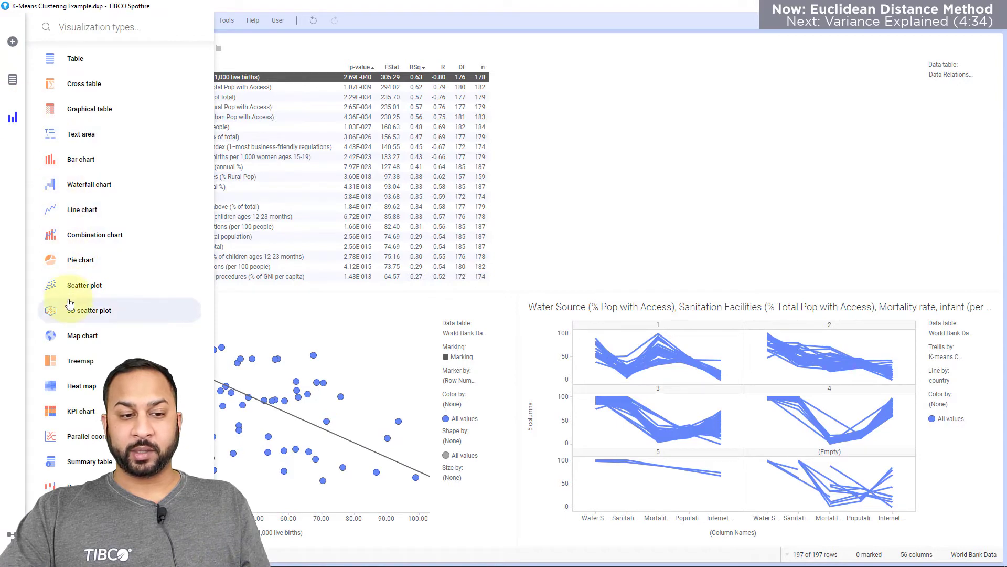
left_click_drag(68, 336, 755, 179)
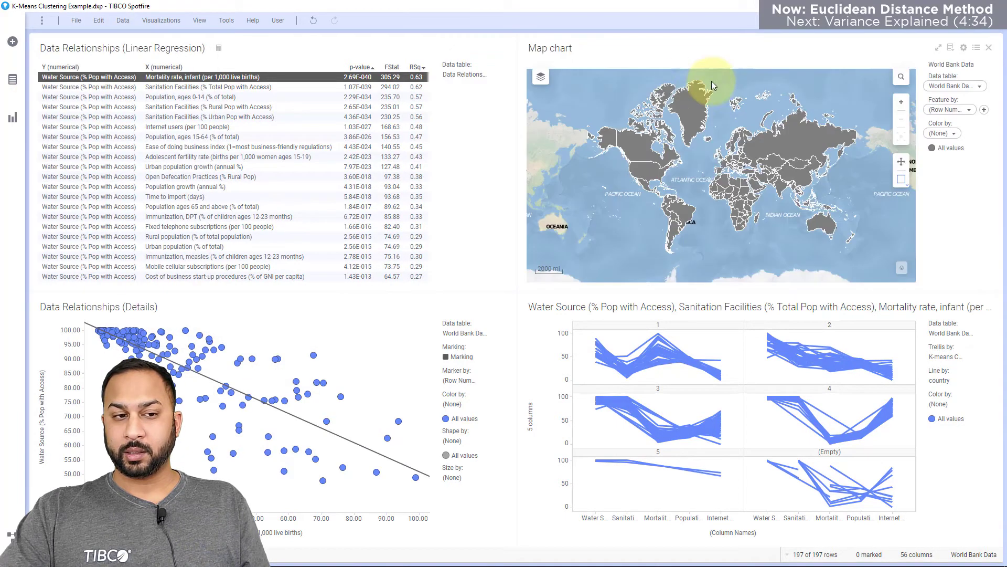
left_click(13, 80)
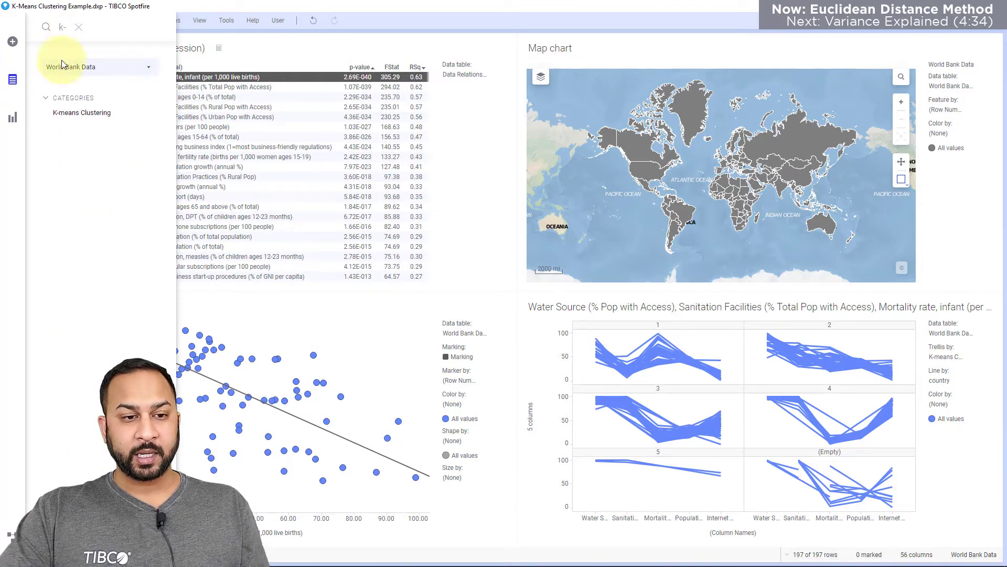
left_click_drag(60, 118, 608, 181)
left_click_drag(84, 114, 728, 423)
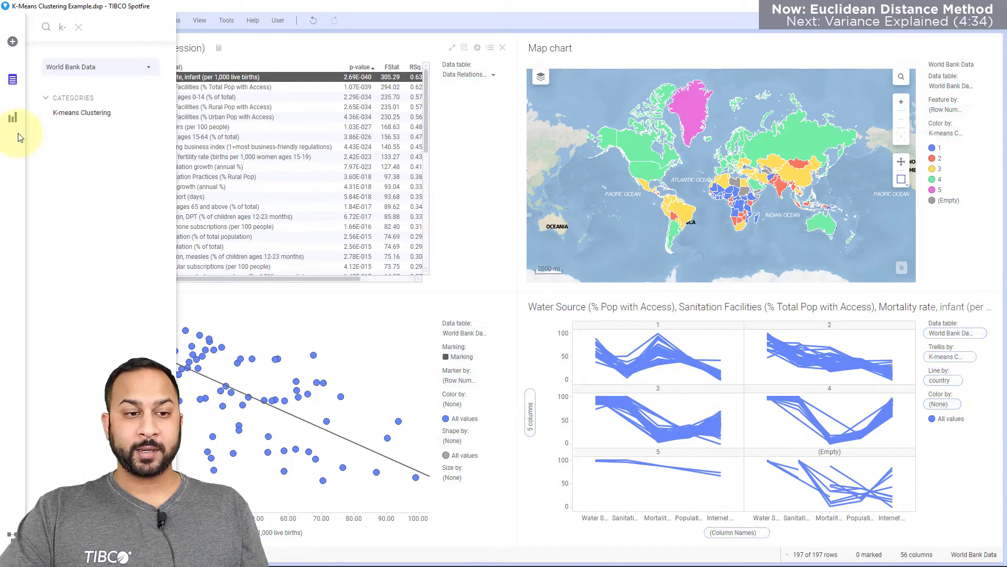
left_click_drag(56, 112, 240, 429)
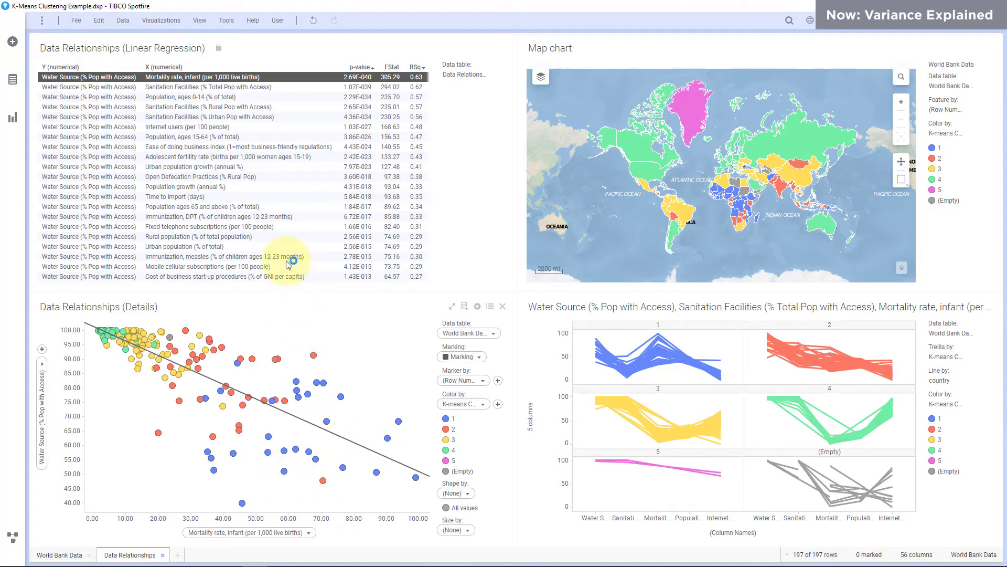
Step: Plot water access against Sanitation Facilities, Population 0-14, rural/urban sanitation, Internet users and Population 15-64 in turn
left_click(158, 85)
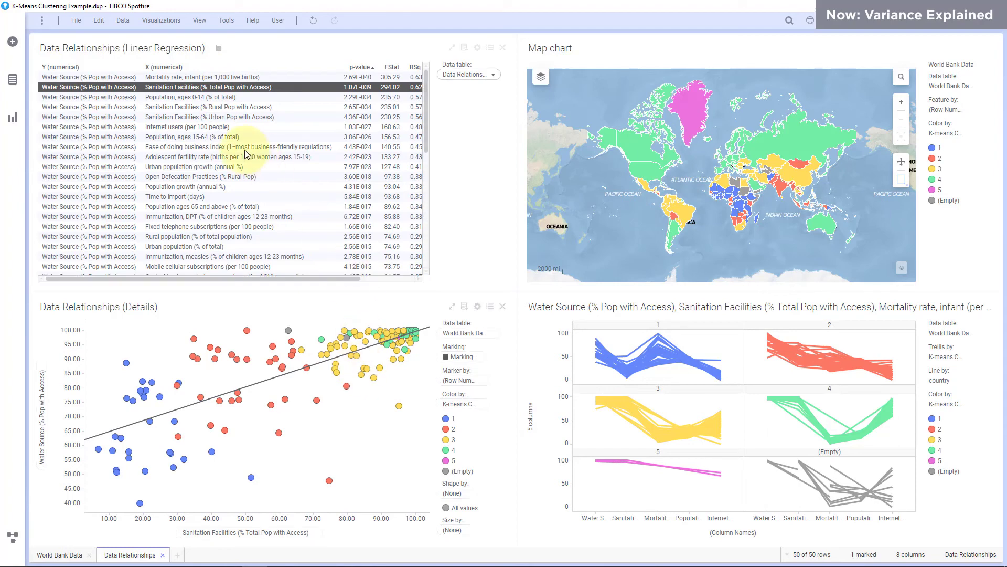
left_click(190, 99)
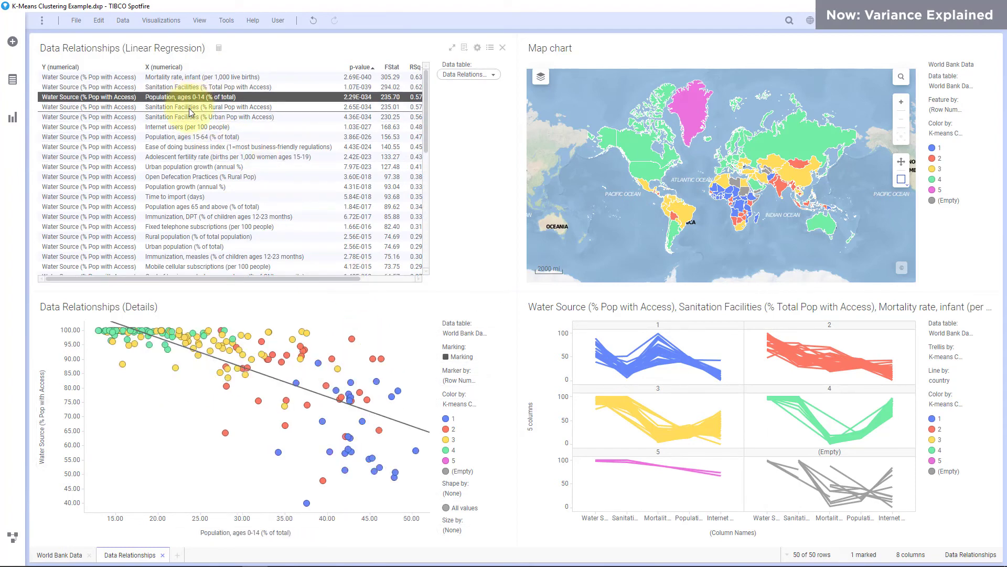
left_click(191, 108)
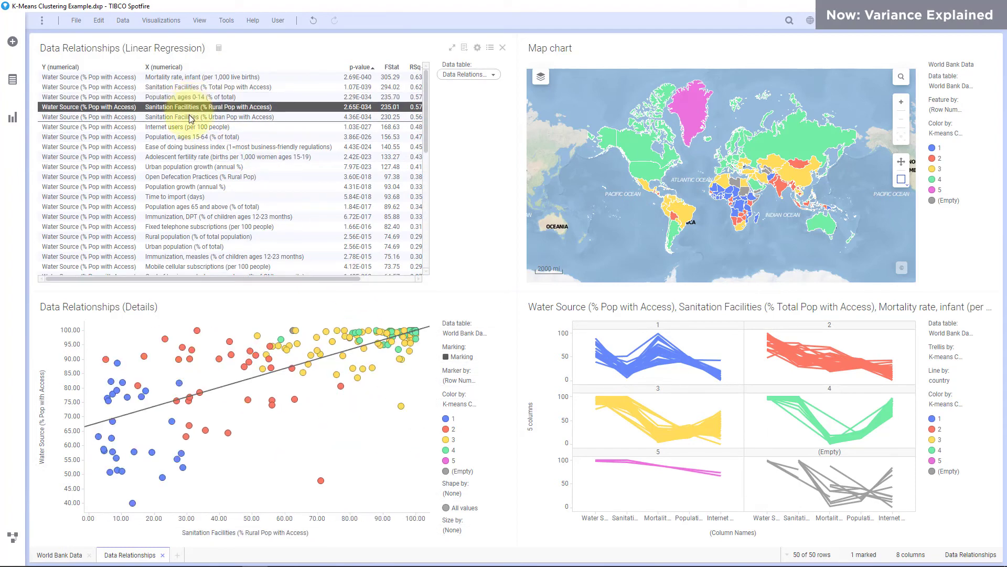
left_click(191, 118)
left_click(190, 128)
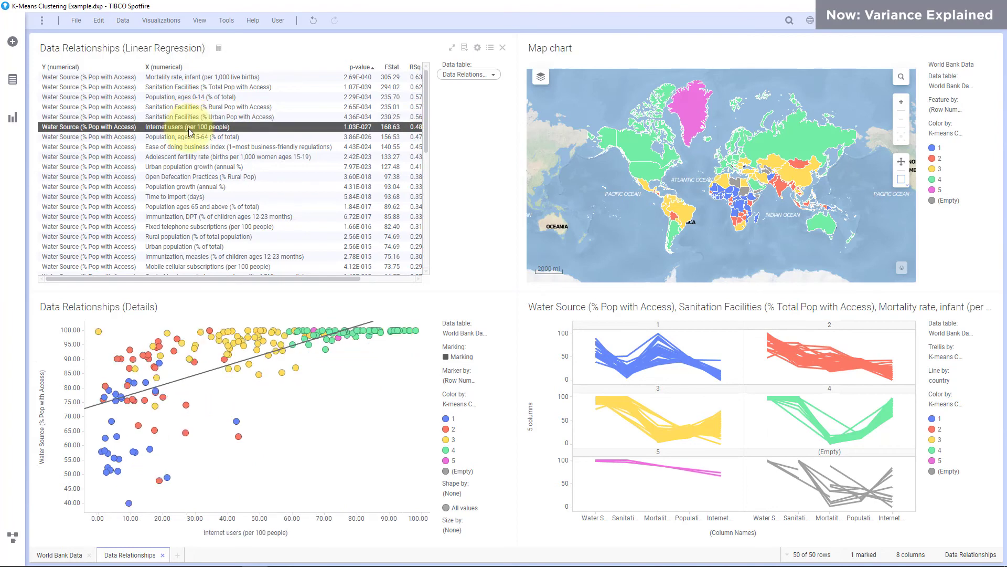
left_click(187, 138)
Step: Continue through contract enforcement time and female population, ending on Time required to build a warehouse (days)
scroll(210, 157, "down", 10)
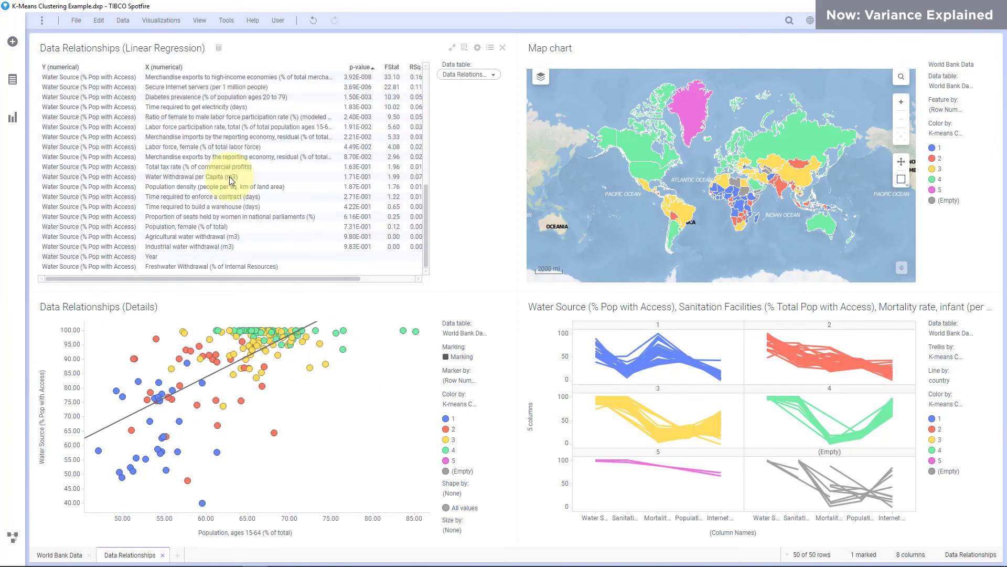
left_click(214, 196)
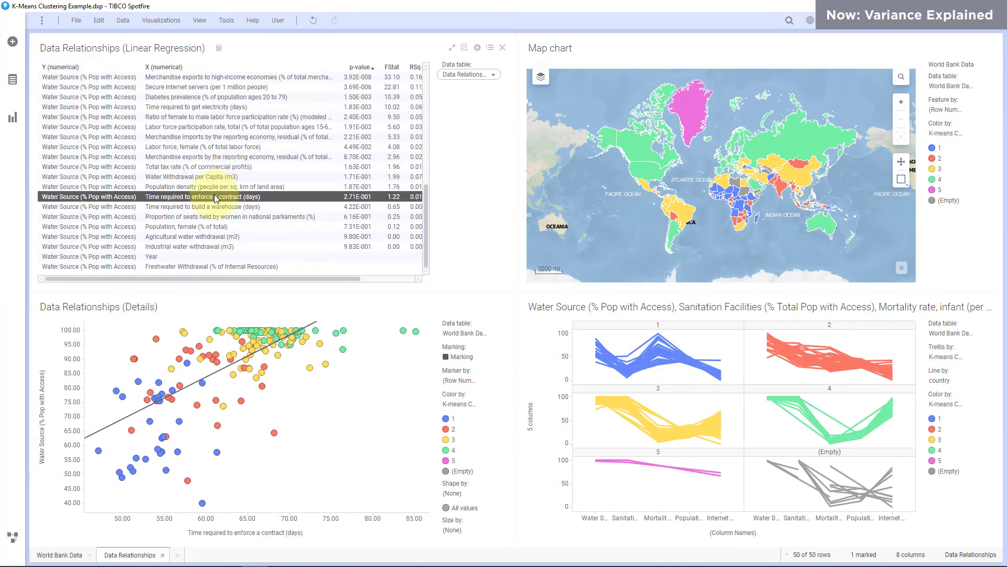
left_click(223, 226)
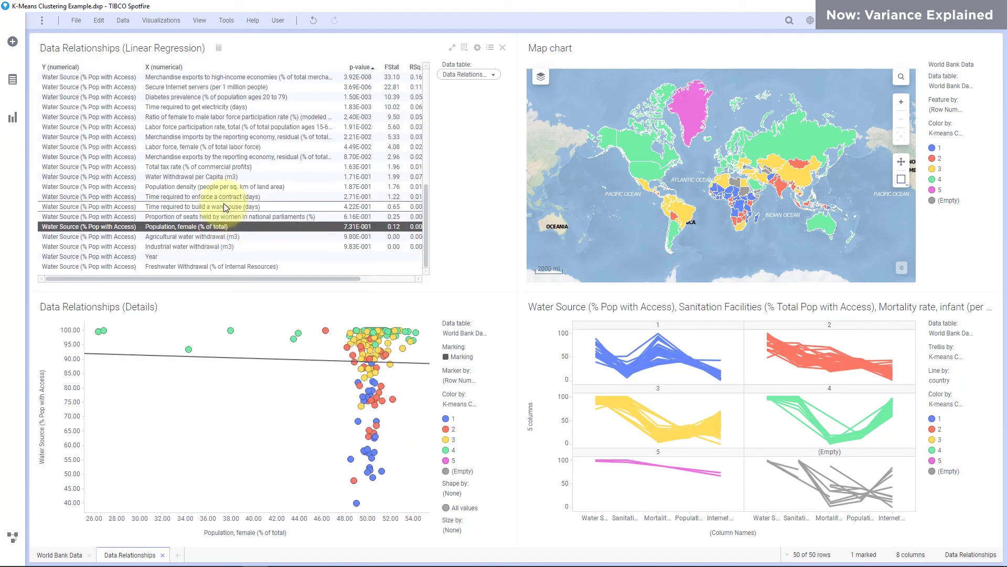
left_click(224, 207)
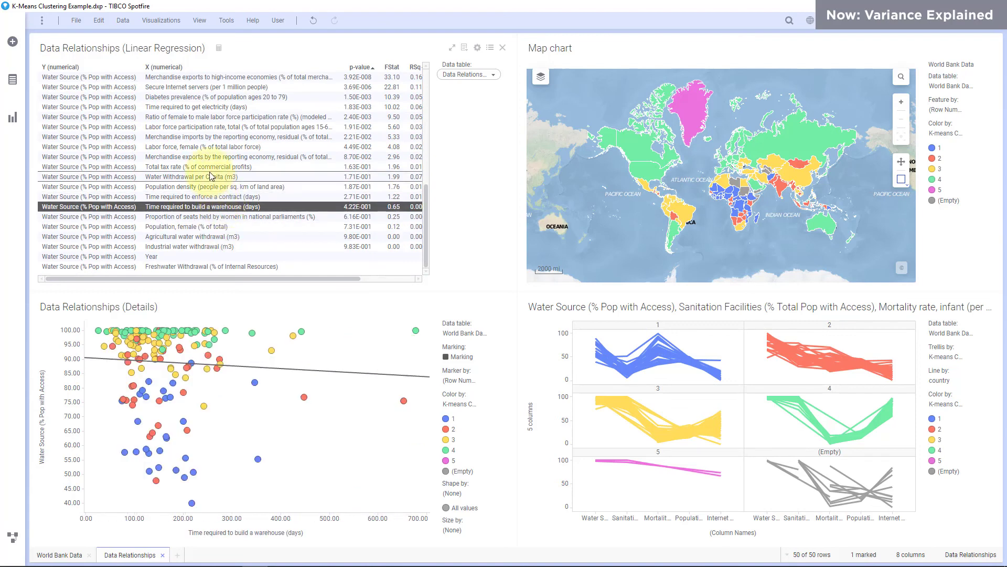